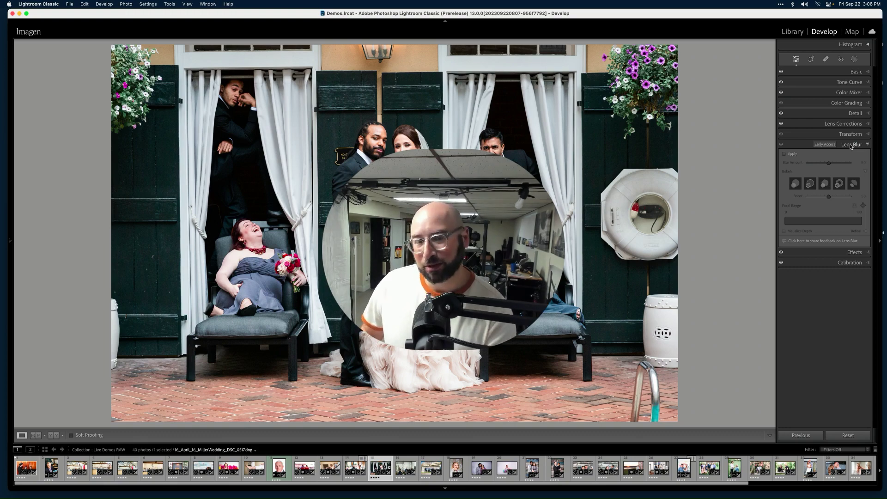
Collapse Lens Blur and switch the Color Mixer to Point Color with its dropper ready.
left_click(796, 144)
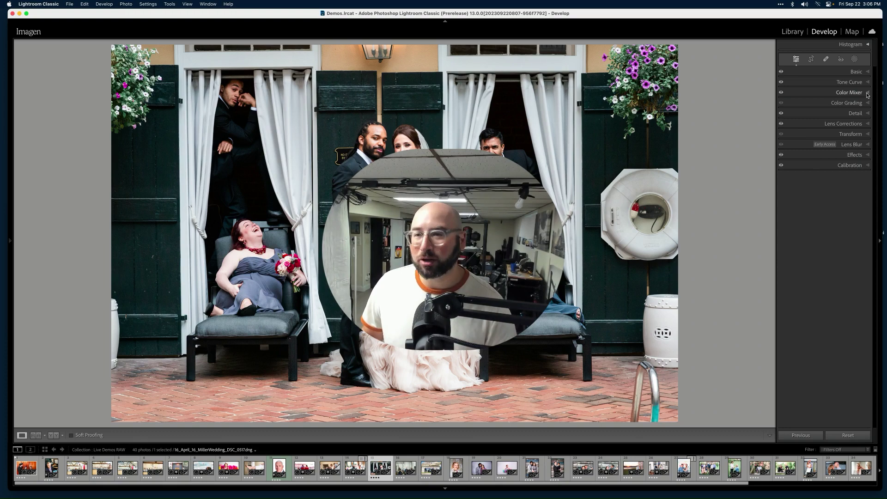
left_click(867, 95)
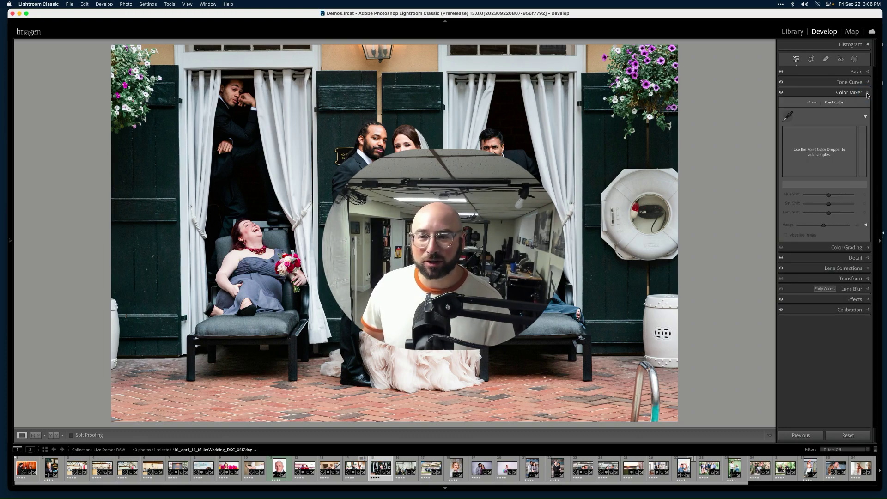
left_click(812, 103)
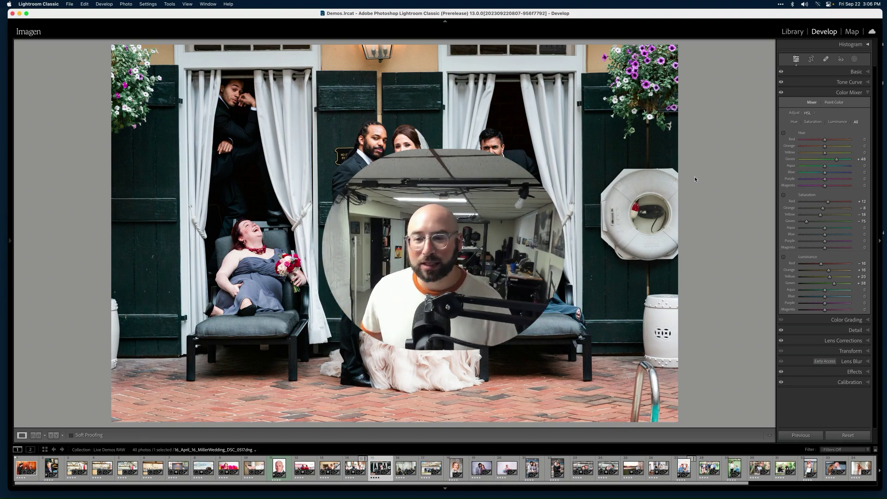
left_click(835, 102)
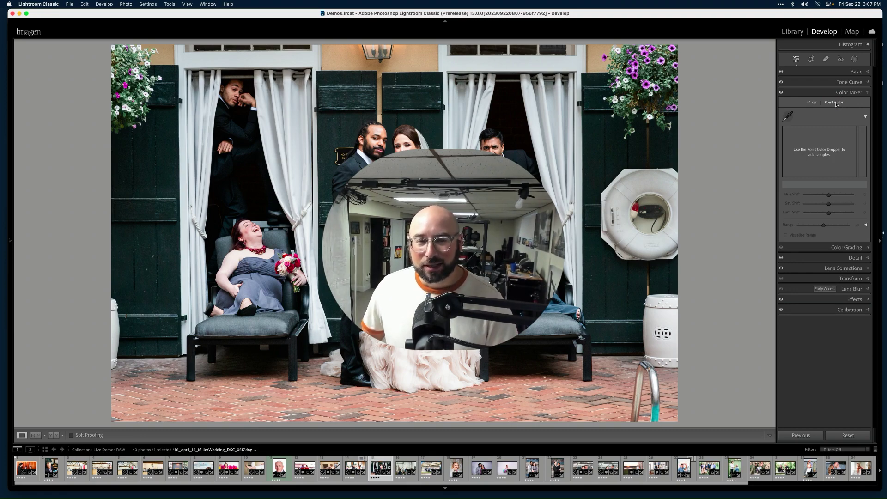
left_click(788, 116)
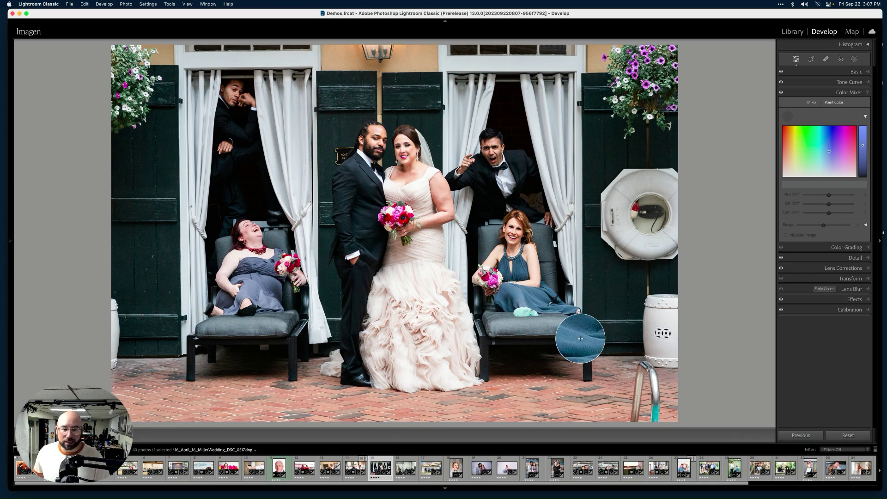
Sample the blue bridesmaid dress and widen its range to 73 using Visualize Range.
left_click(541, 298)
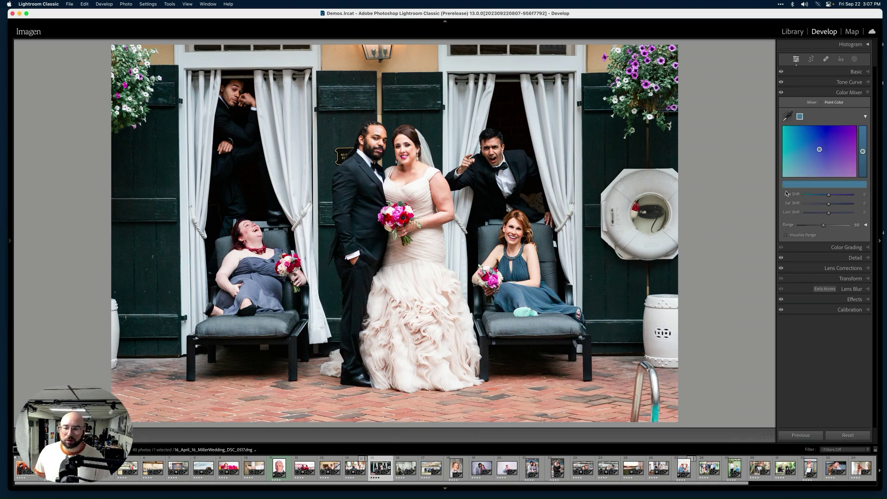
left_click(801, 236)
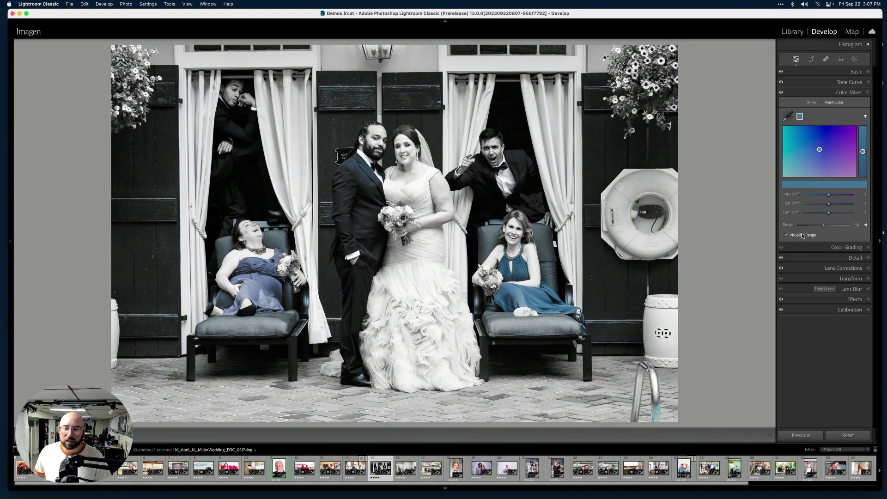
left_click_drag(823, 225, 837, 226)
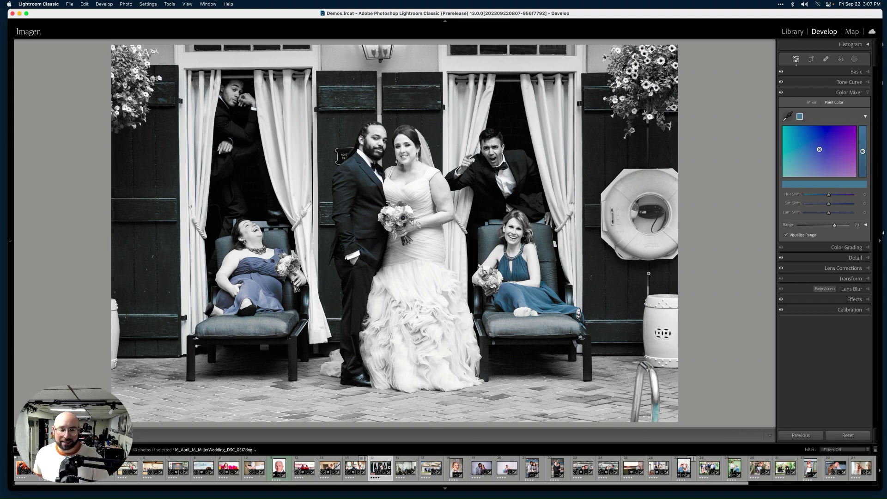
left_click(806, 235)
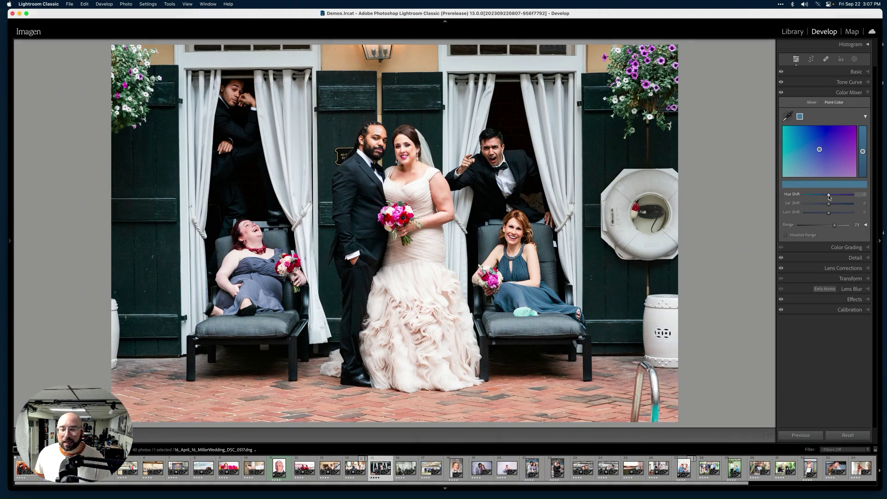
Shift the sampled blue to purple with Hue Shift 75 and Sat Shift 47.
left_click_drag(829, 203, 835, 206)
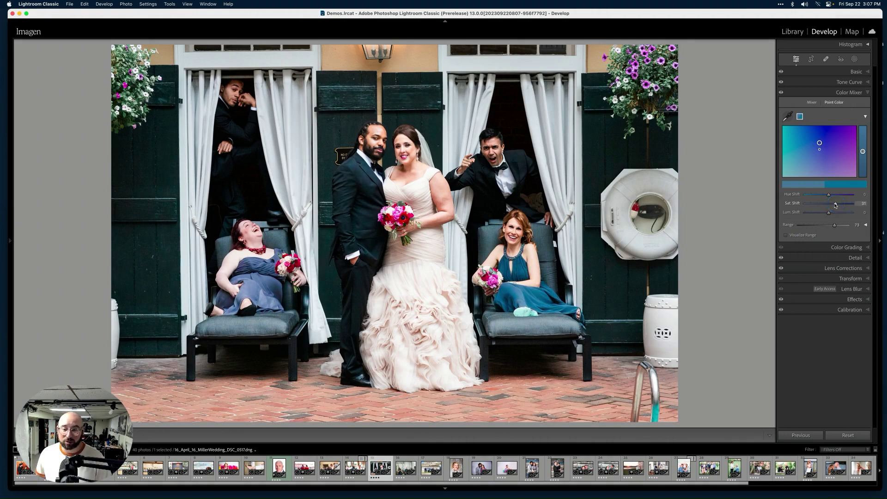
left_click_drag(821, 143, 848, 139)
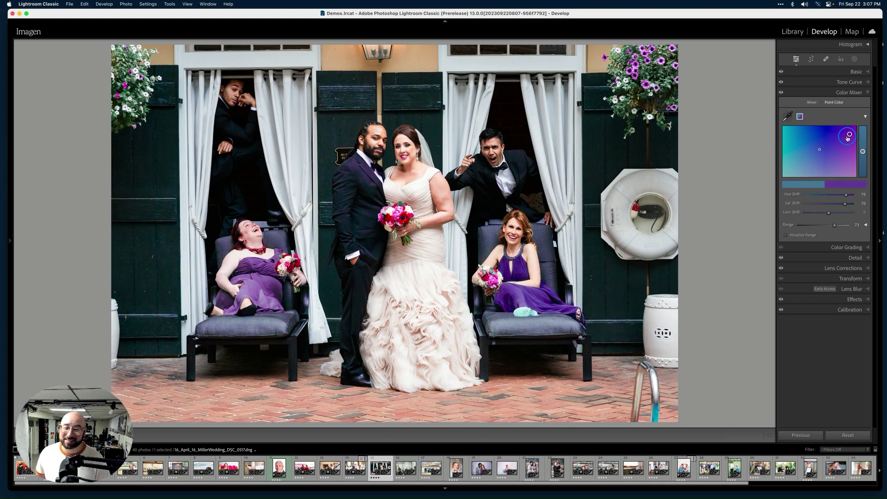
left_click_drag(846, 204, 828, 215)
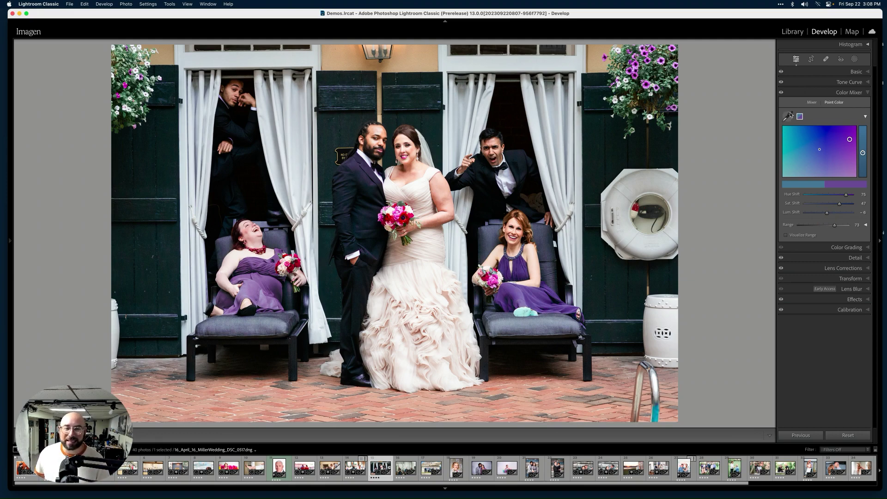
Add a second sample from the red bouquet and check its range with Visualize Range.
left_click(788, 116)
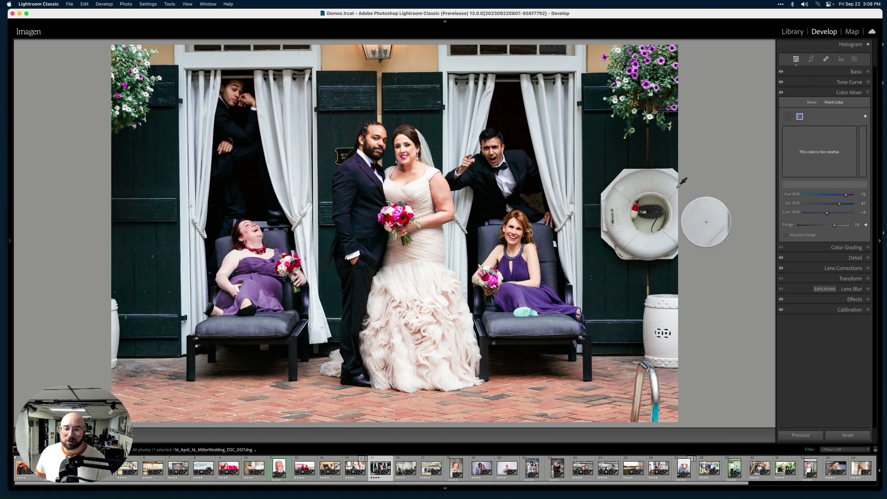
left_click(432, 244)
left_click(786, 235)
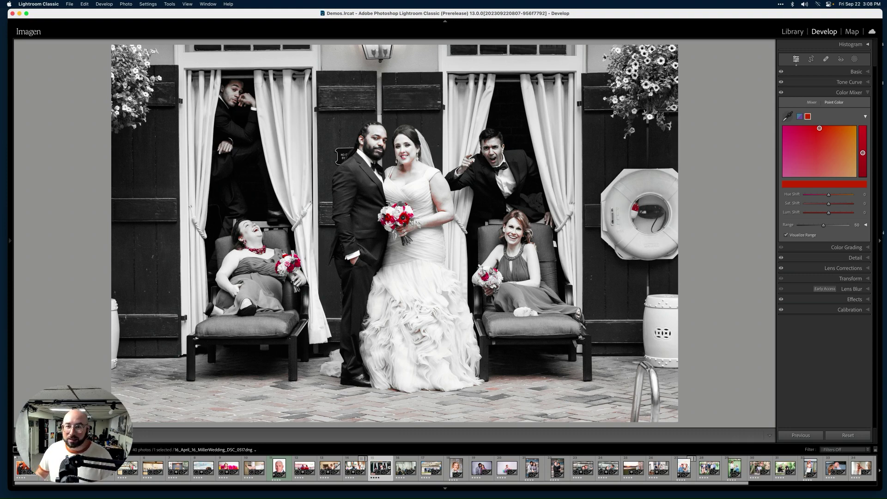
left_click(786, 234)
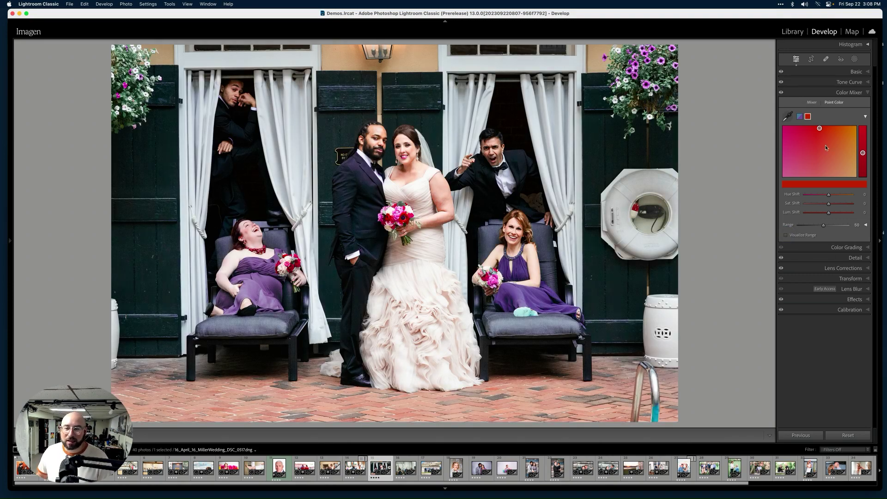
Shift the bouquet reds toward orange with Hue Shift 94 and saturation -4.
left_click_drag(819, 132, 852, 143)
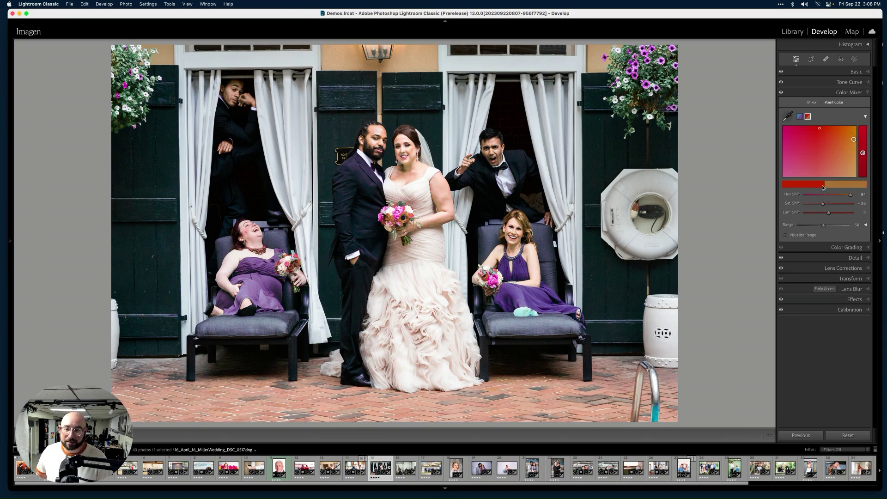
left_click_drag(823, 204, 831, 214)
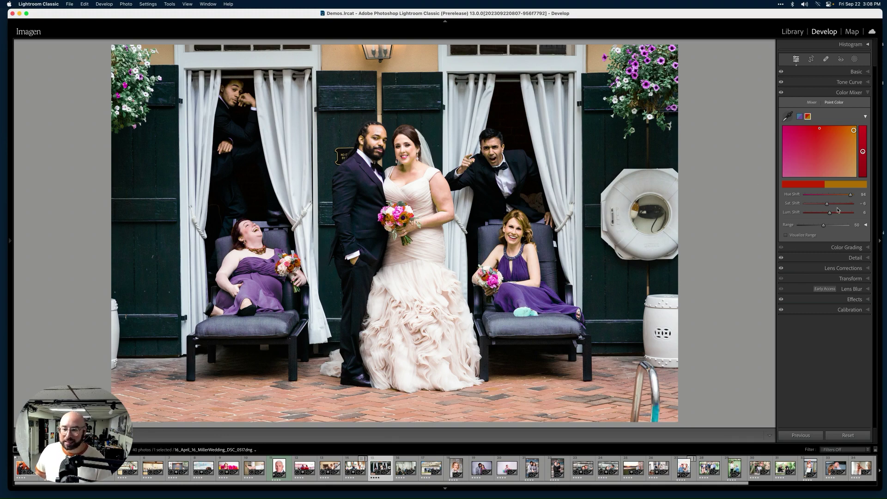
left_click_drag(827, 205, 828, 206)
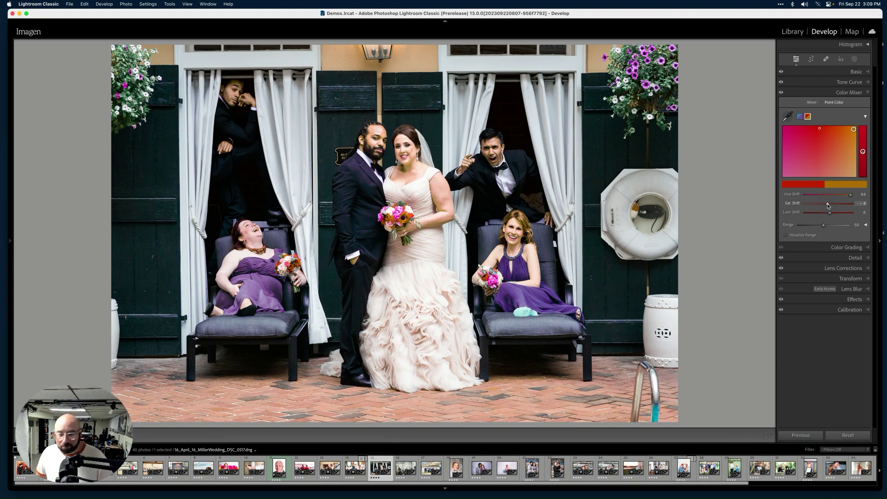
Add a third sample from the tan wall and cut its Range to 0, previewed with Visualize Range.
left_click(799, 117)
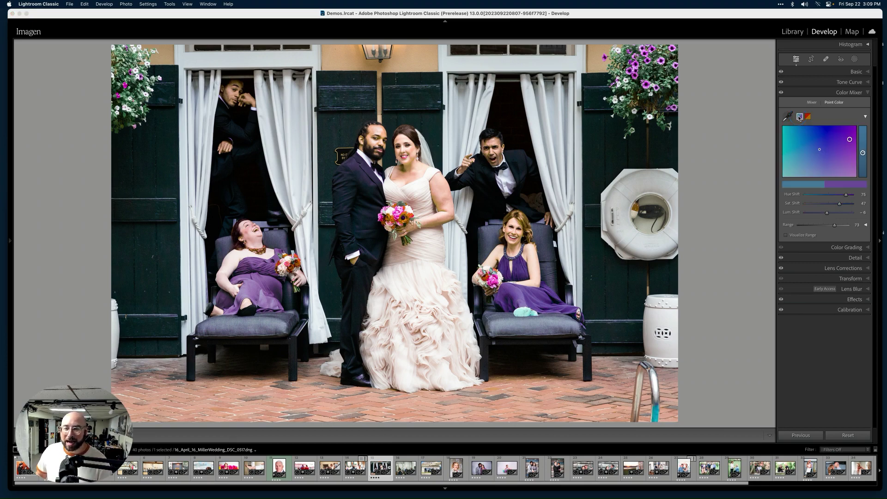
left_click(808, 118)
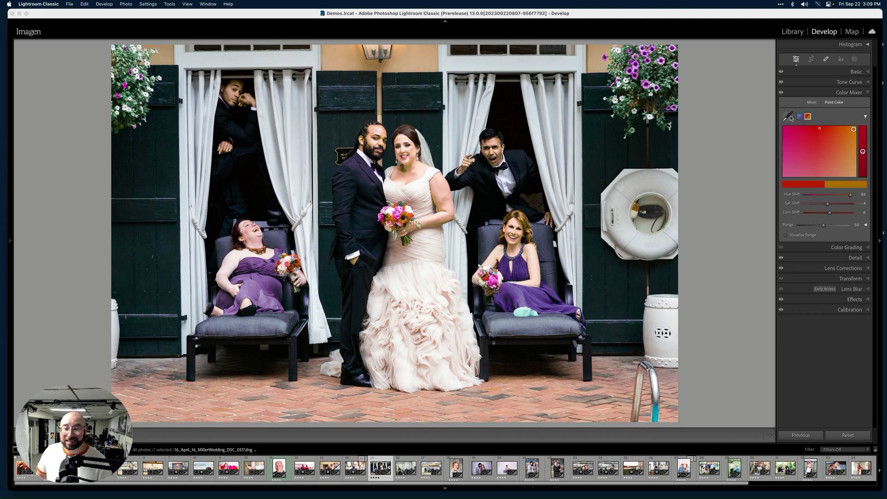
left_click(788, 116)
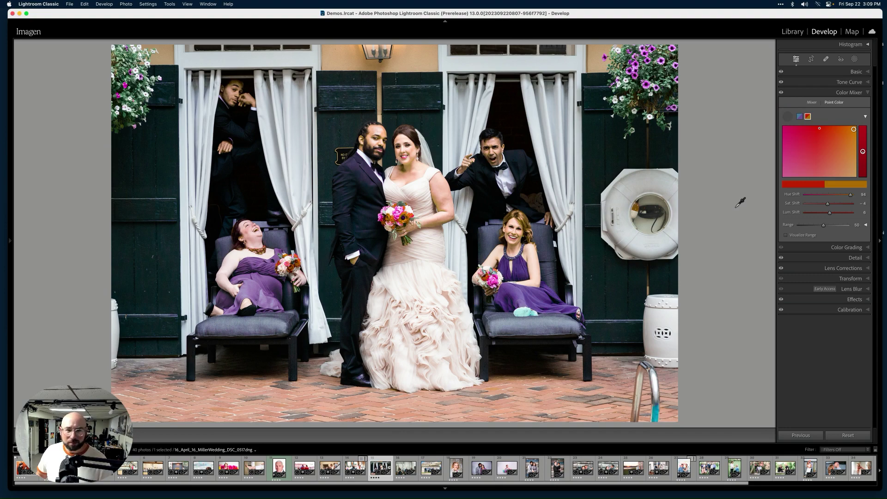
left_click(786, 236)
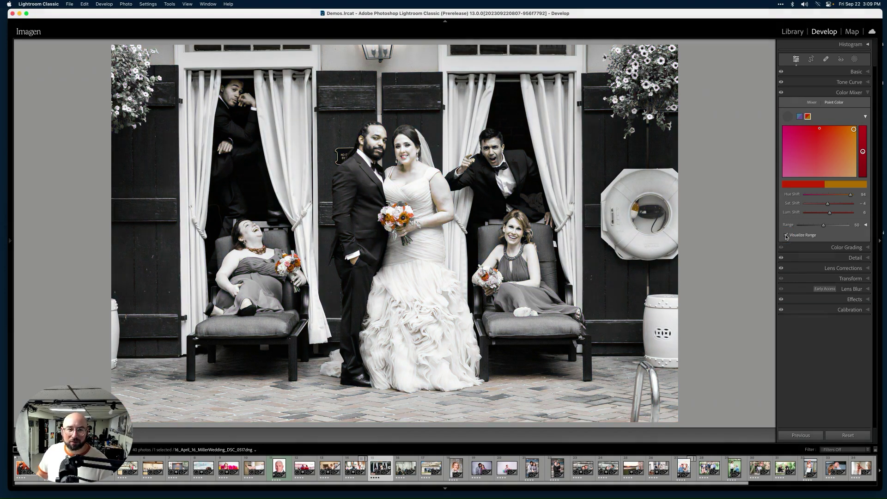
left_click(787, 116)
left_click(425, 57)
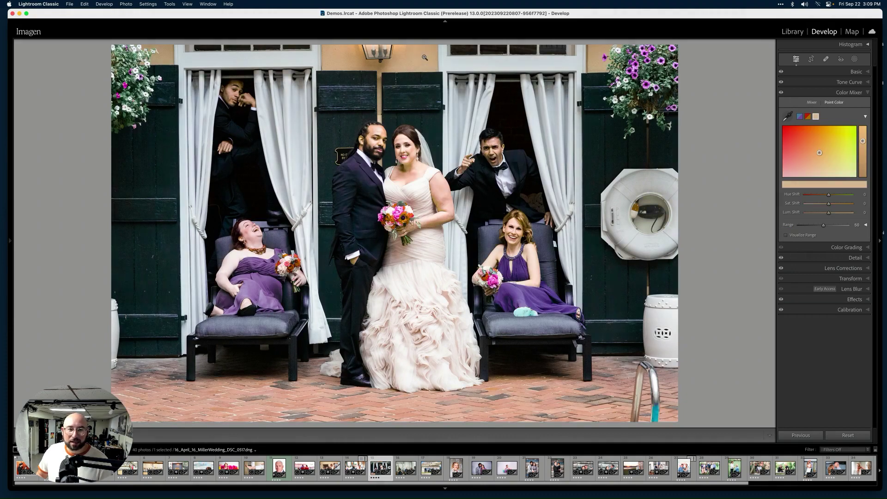
left_click(786, 236)
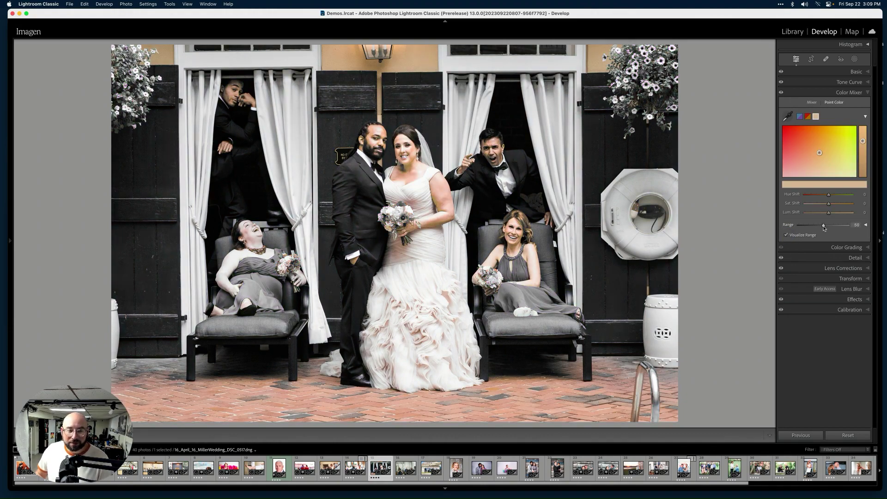
left_click_drag(824, 227, 793, 228)
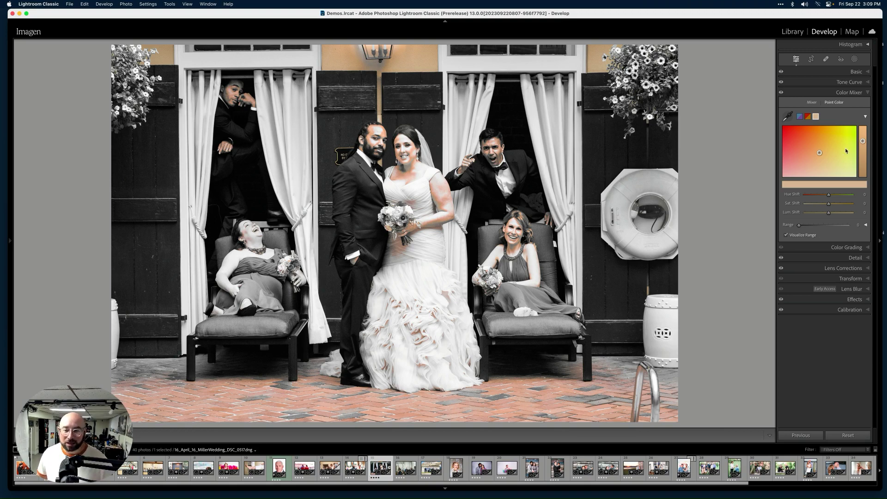
Turn off Visualize Range and add a linear gradient mask over the photo's top band, overlay hidden.
left_click(796, 235)
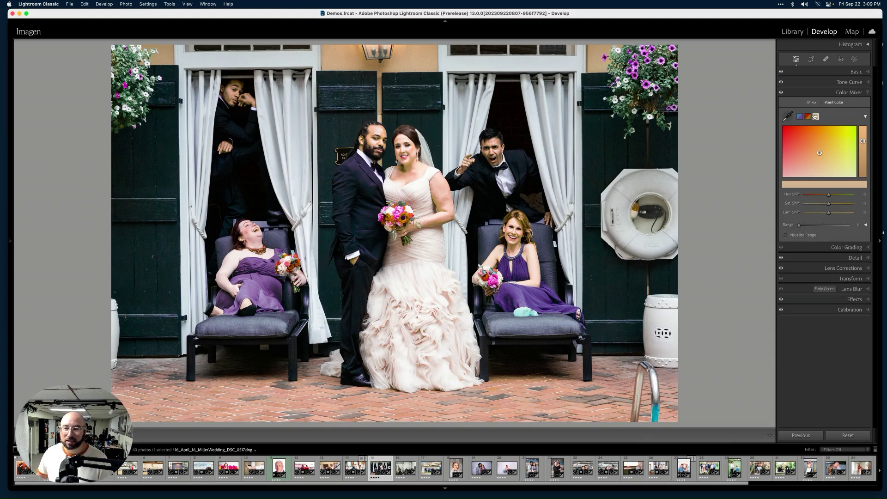
left_click(855, 59)
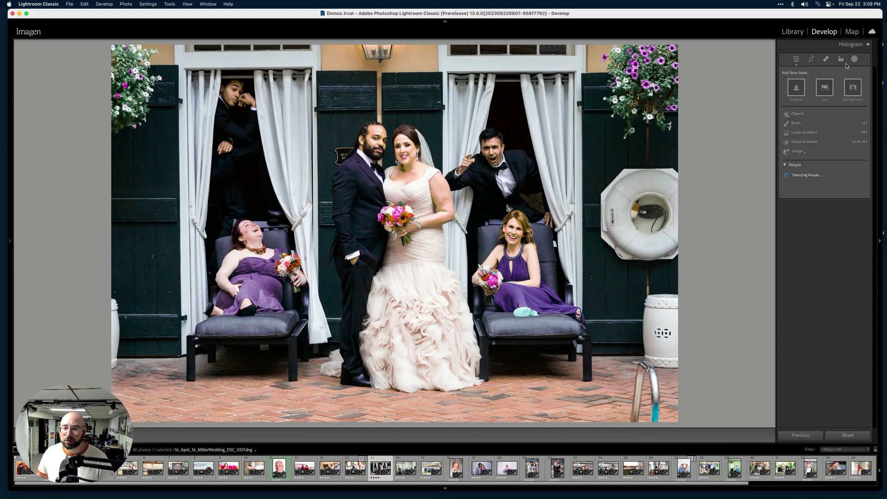
left_click(798, 152)
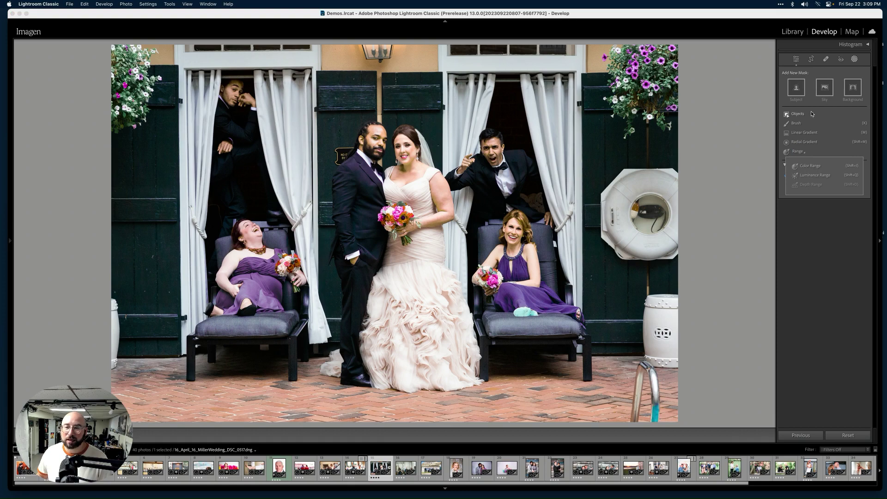
left_click(795, 129)
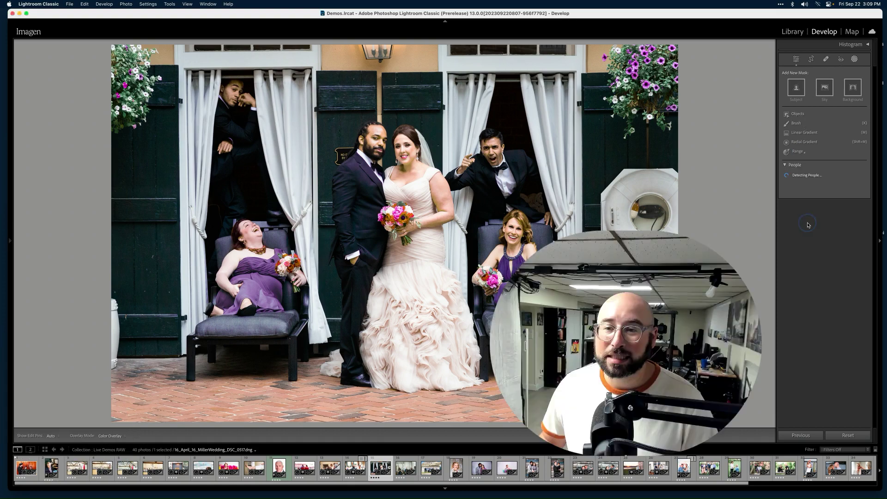
left_click(804, 134)
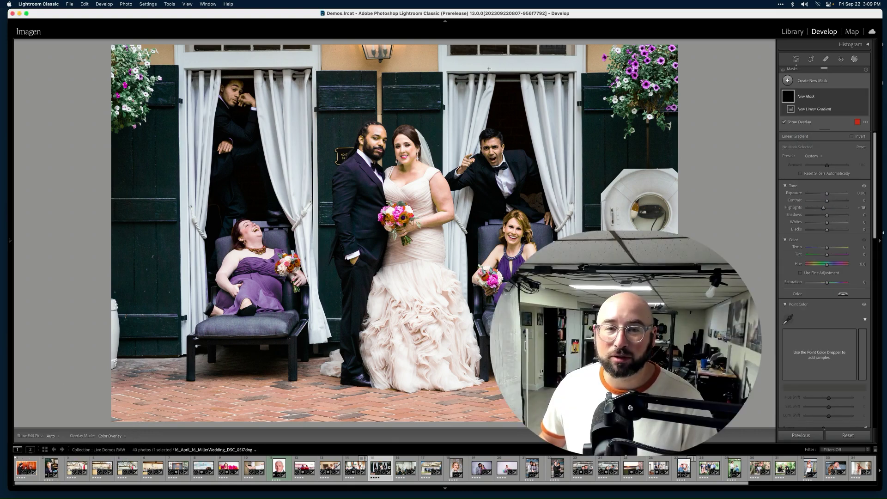
left_click_drag(406, 57, 417, 79)
key("o")
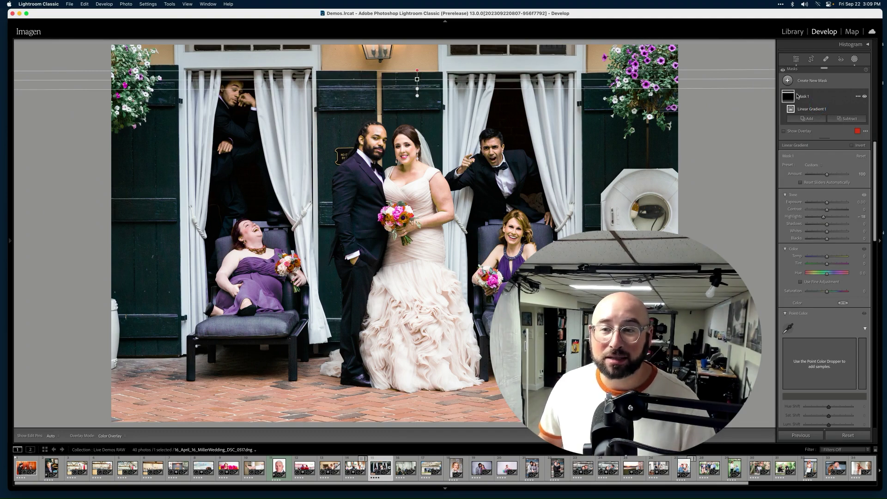
mouse_move(794, 98)
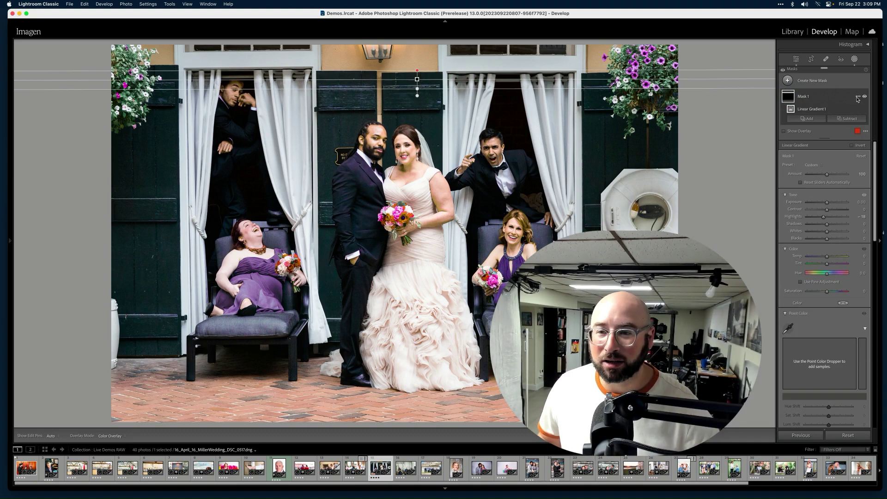
In Mask 1, sample the wall, move its target toward orange and lower Lum Shift.
left_click(791, 326)
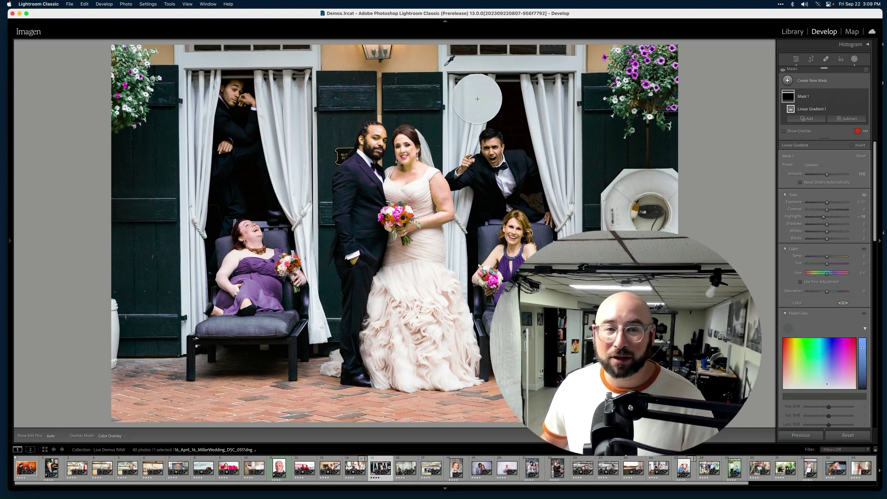
left_click(476, 99)
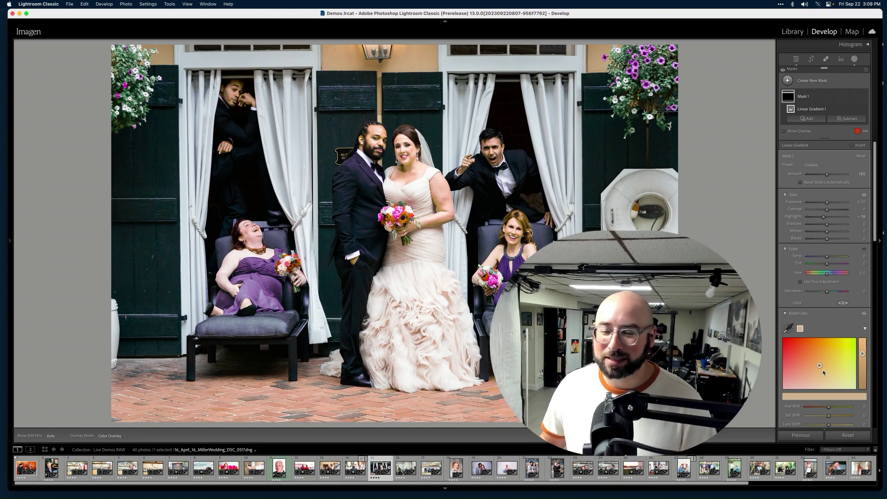
left_click_drag(820, 368, 794, 347)
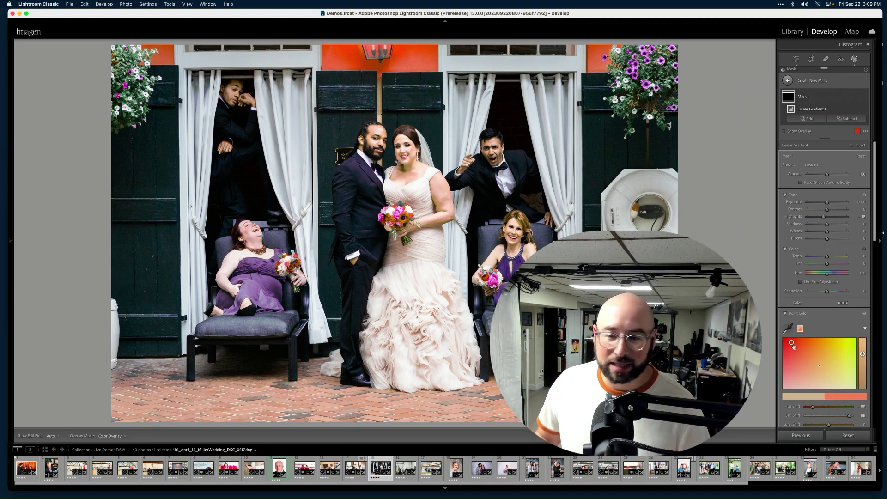
scroll(793, 346, "down", 1)
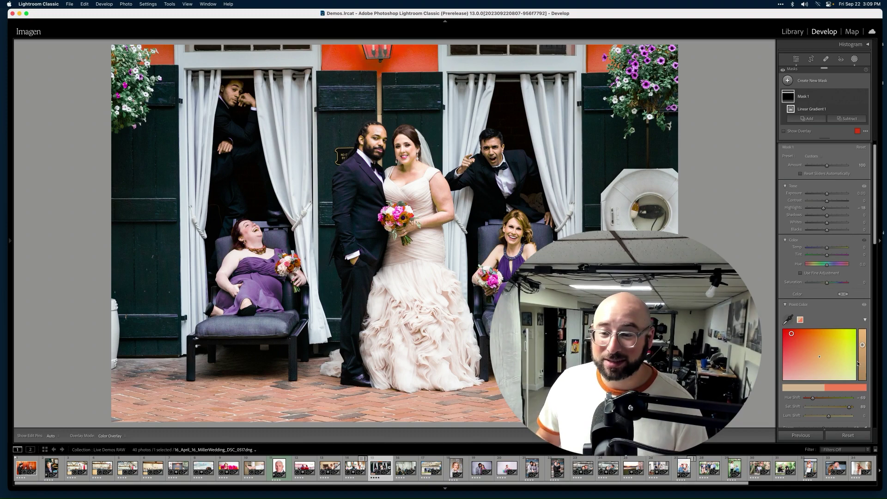
left_click_drag(862, 345, 862, 356)
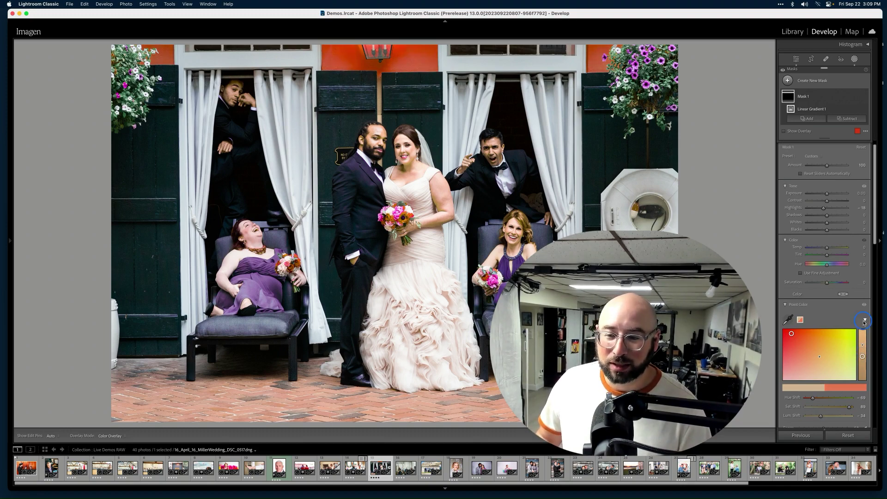
Raise the wall sample's Hue Shift to 84, turning the wall yellow.
left_click(864, 321)
scroll(826, 354, "down", 4)
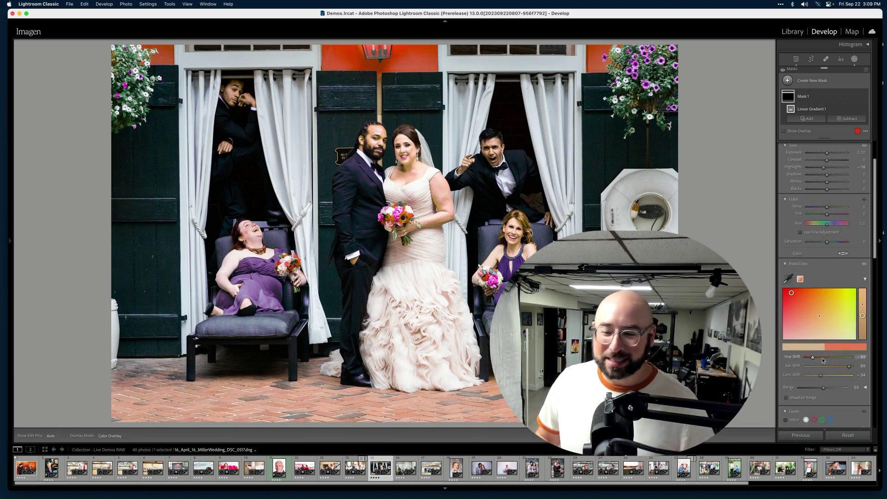
scroll(815, 351, "down", 2)
left_click_drag(813, 340, 845, 339)
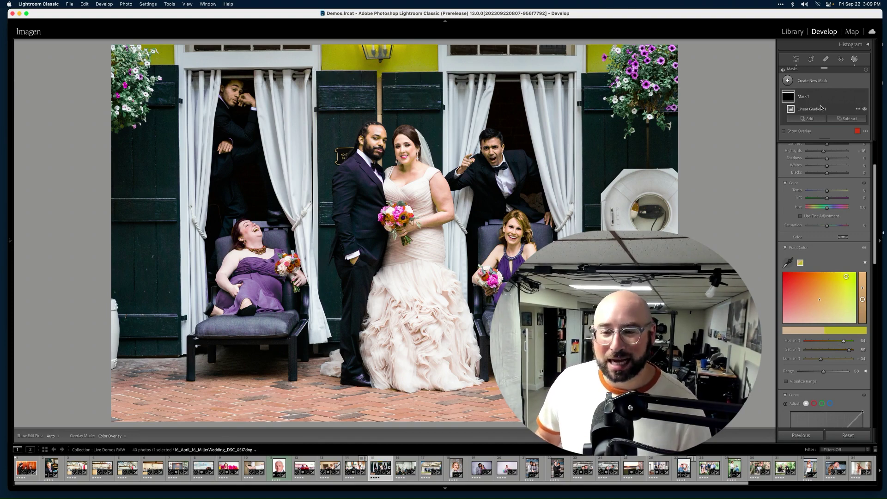
mouse_move(822, 108)
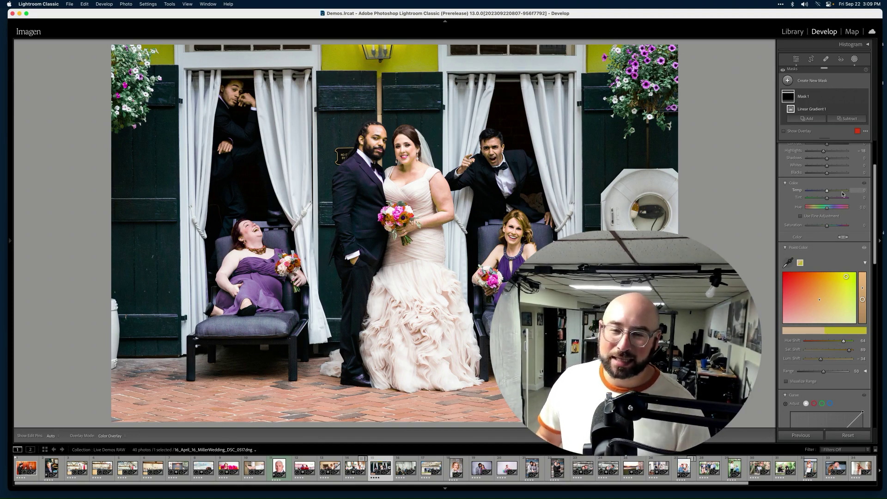